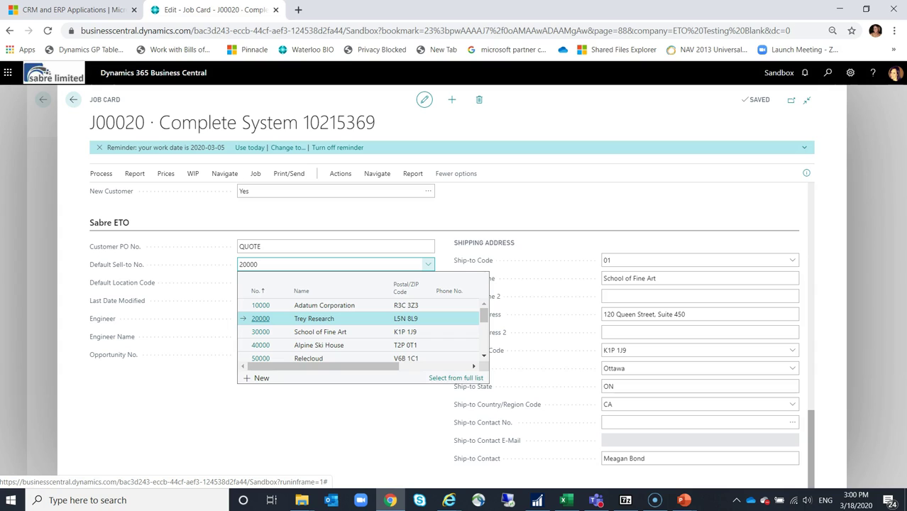
Set the Last Date Modified in the job's Sabre ETO section to 2020-03-17.
{"action": "key", "text": "Escape"}
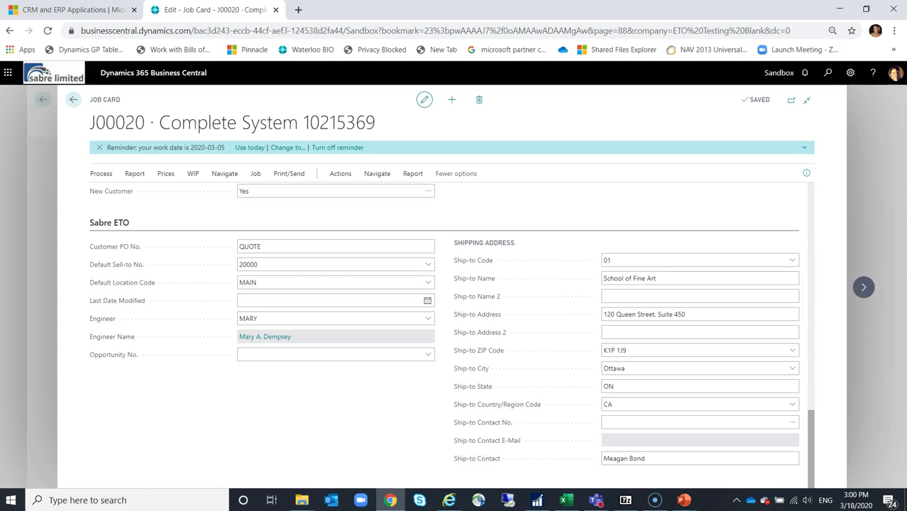
{"action": "left_click", "coordinate": [334, 283]}
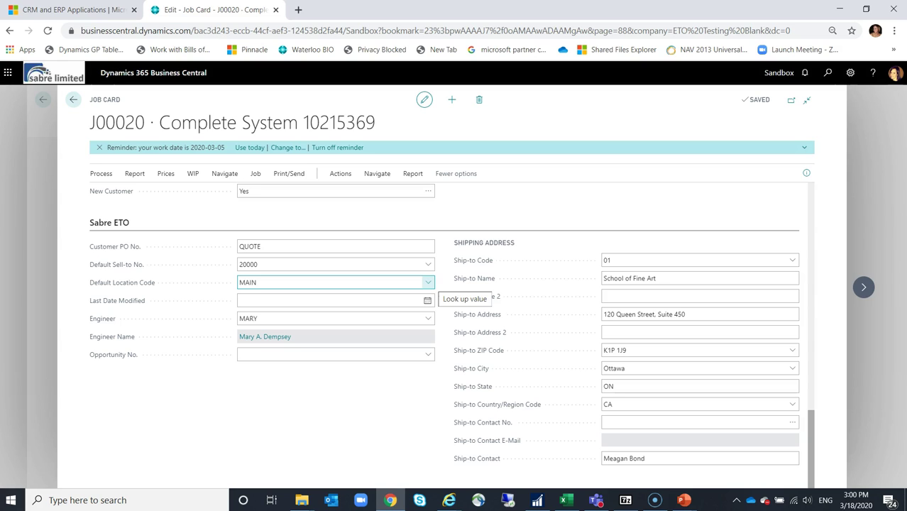
{"action": "key", "text": "Tab"}
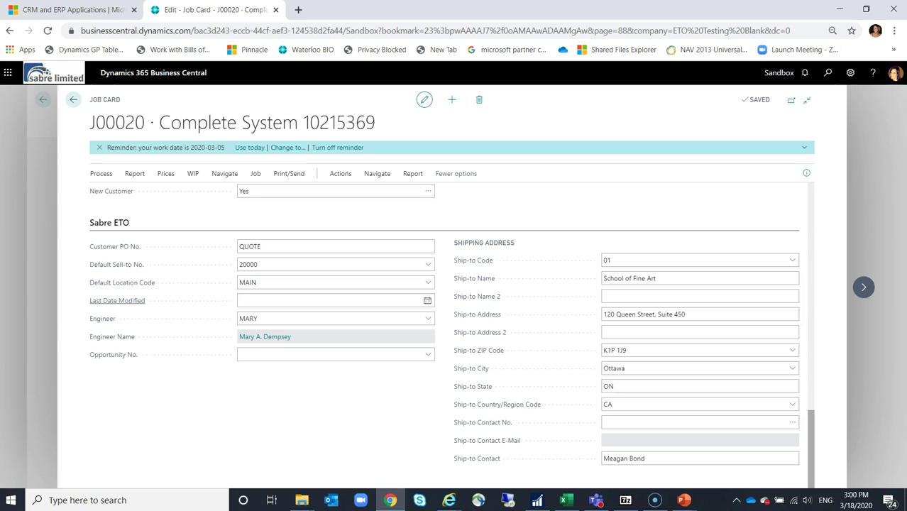
{"action": "key", "text": "Tab"}
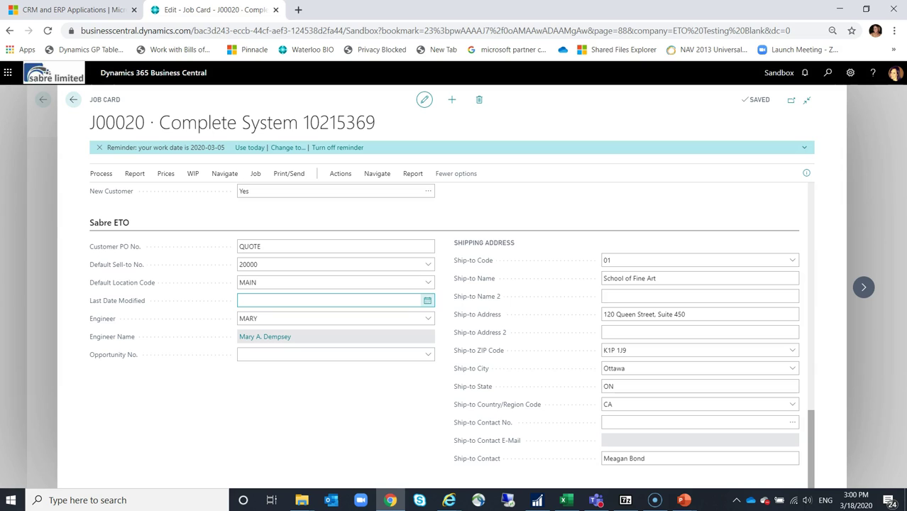
{"action": "left_click", "coordinate": [427, 300]}
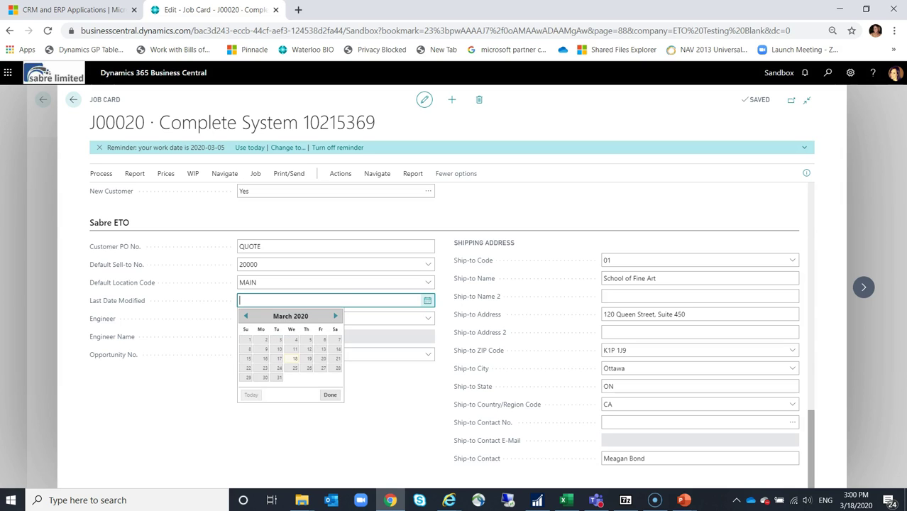
{"action": "key", "text": "Return"}
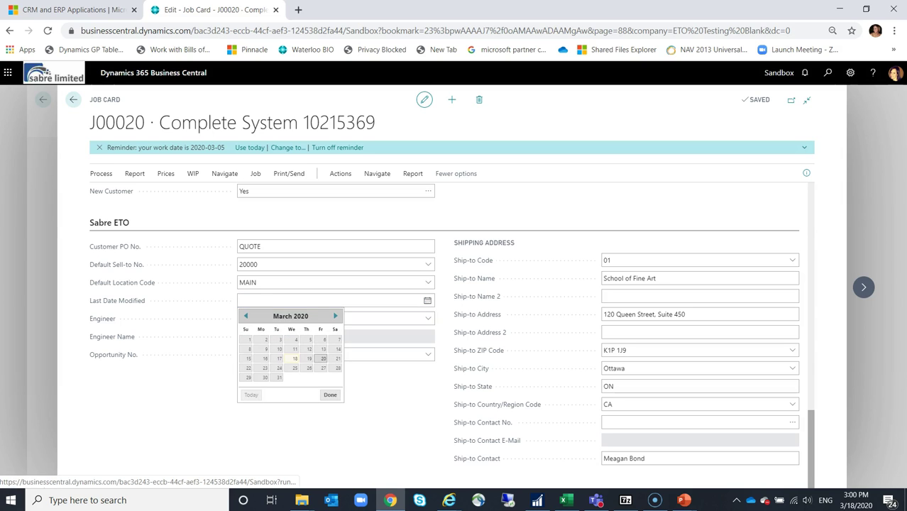
{"action": "left_click", "coordinate": [427, 300]}
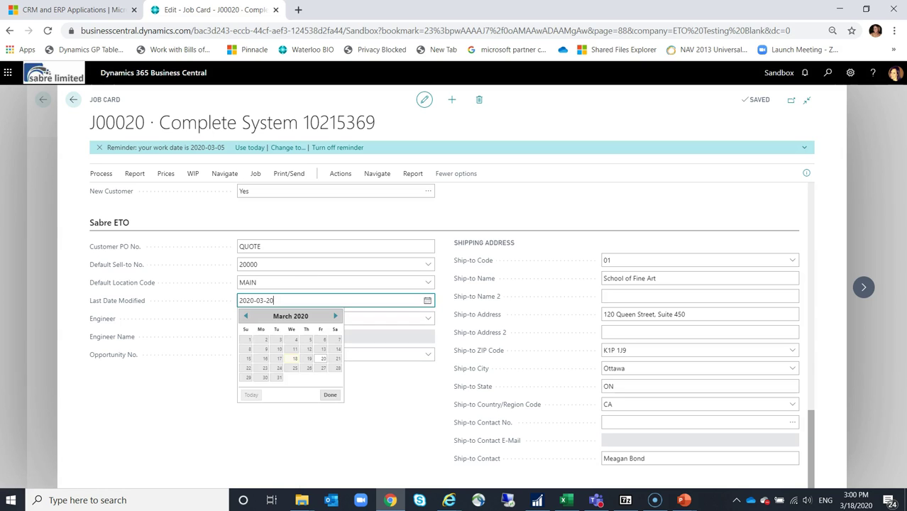
{"action": "left_click", "coordinate": [276, 358]}
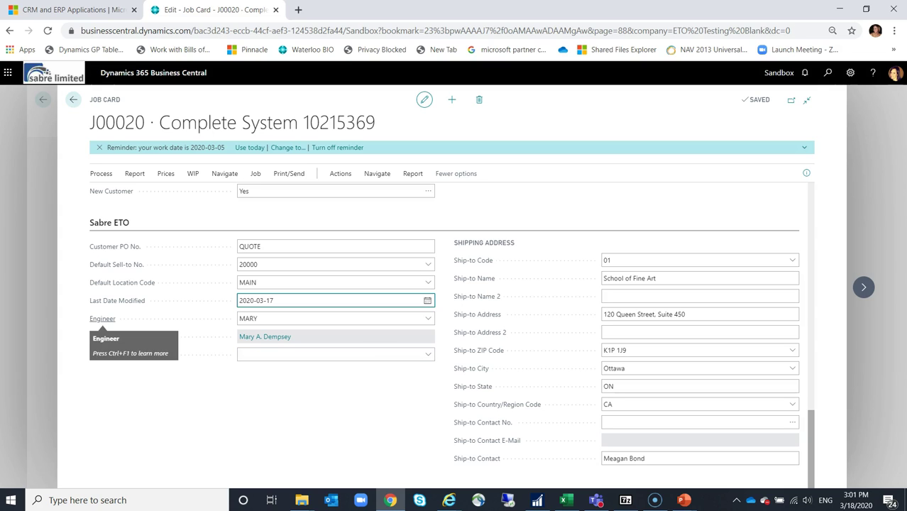
Look up the engineer choices for the job and keep the current engineer.
{"action": "left_click", "coordinate": [429, 318]}
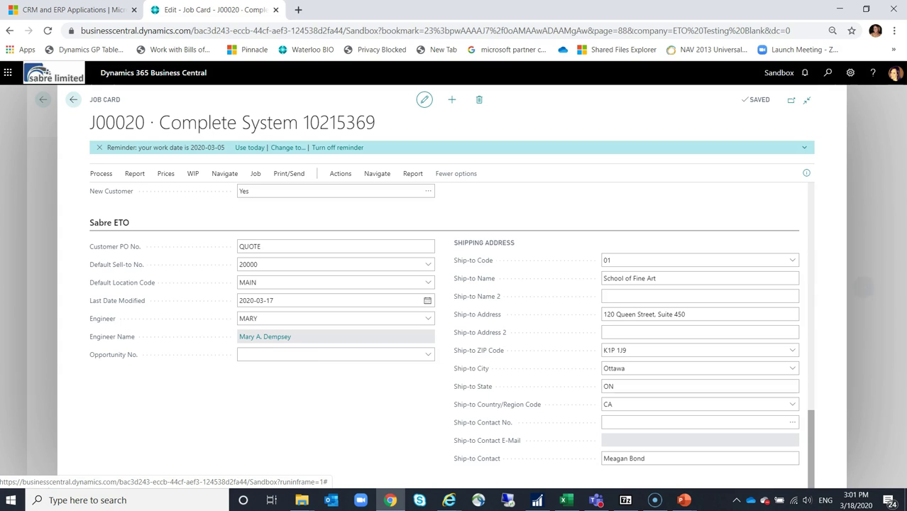
{"action": "left_click", "coordinate": [261, 385]}
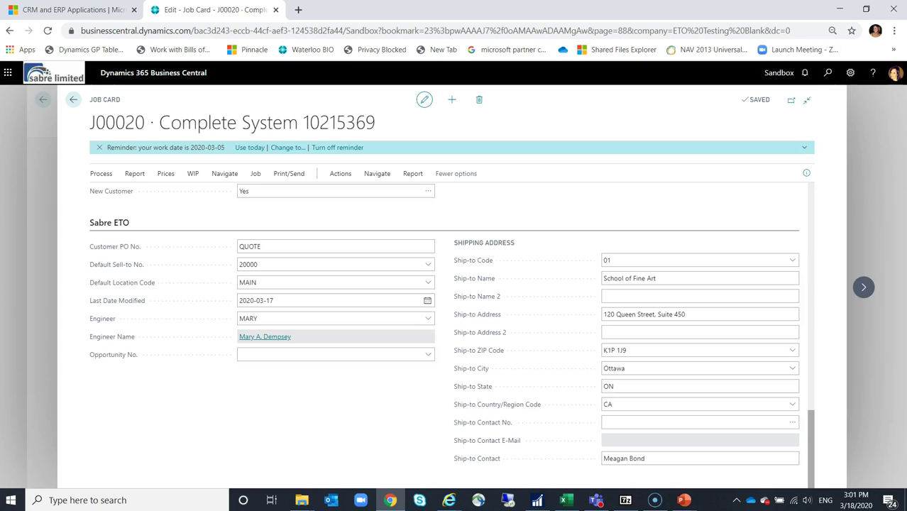
{"action": "left_click", "coordinate": [296, 321]}
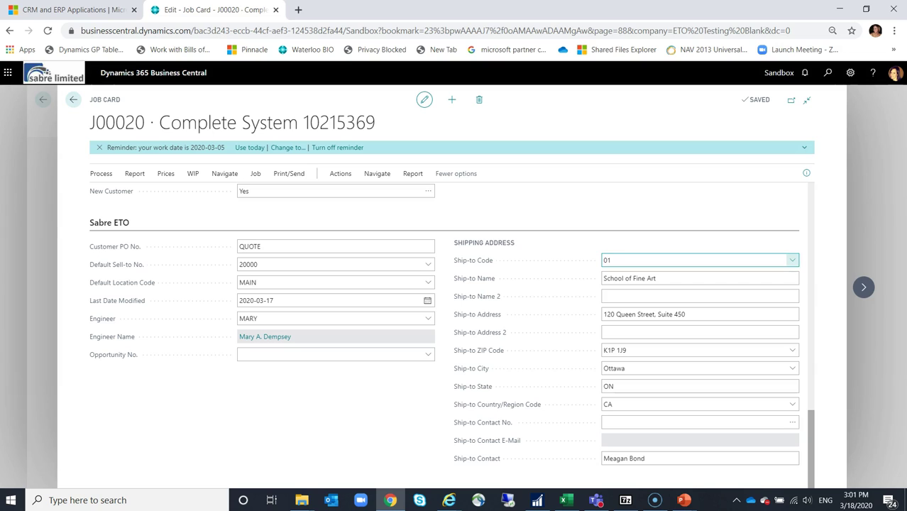
Set the job's Ship-to Code to the VANCOUVER address of Trey Research.
{"action": "left_click", "coordinate": [792, 261]}
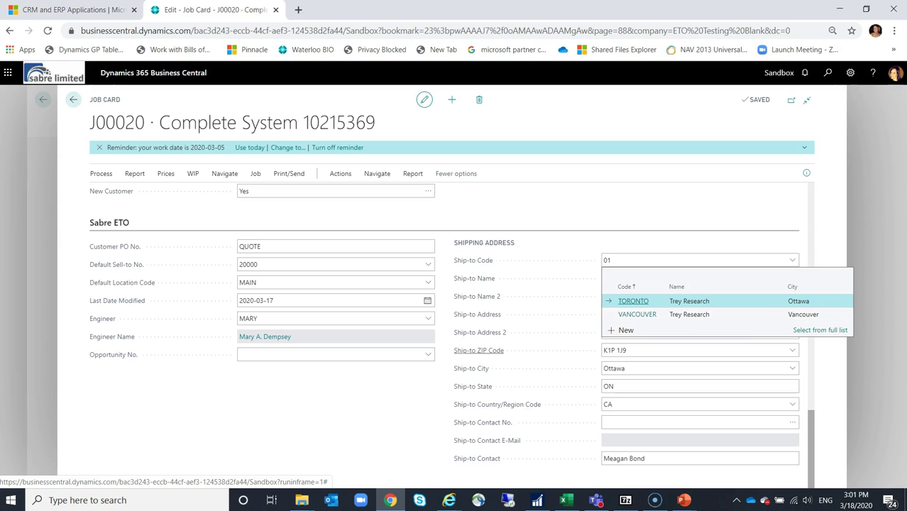
{"action": "key", "text": "Escape"}
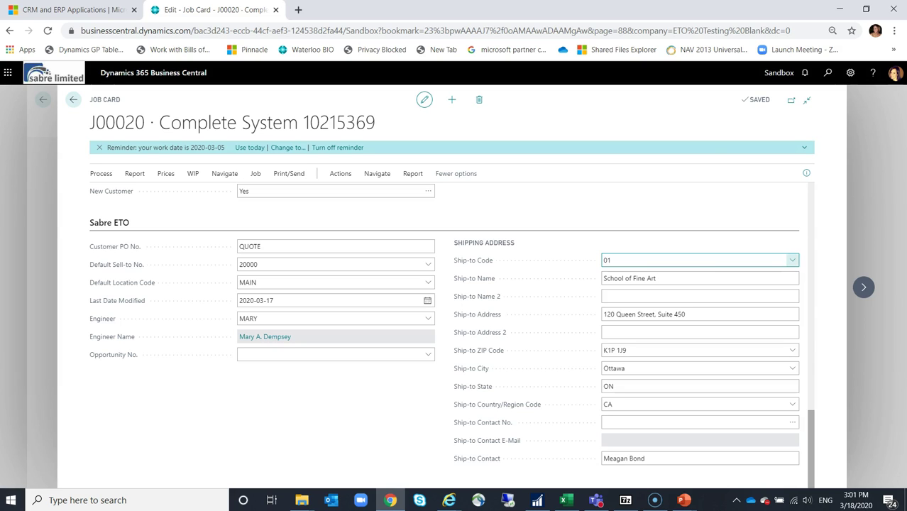
{"action": "left_click", "coordinate": [793, 261]}
{"action": "left_click", "coordinate": [687, 315]}
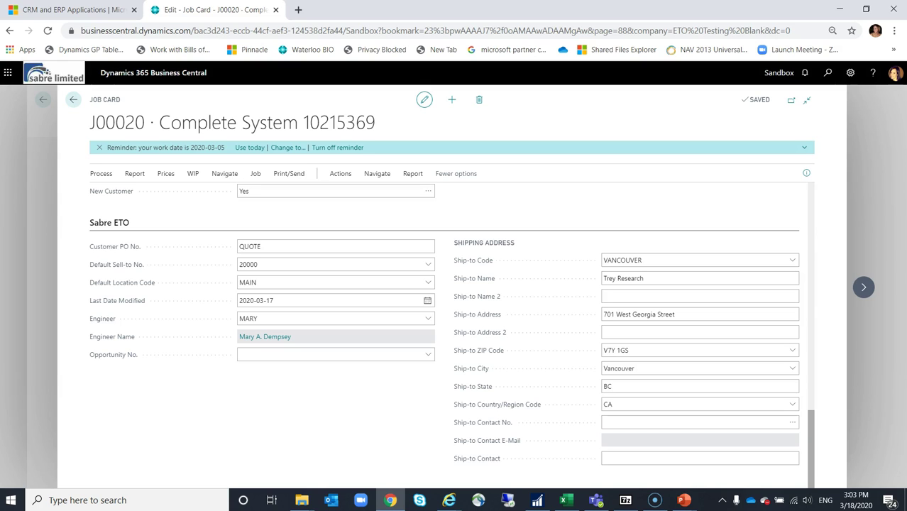
{"action": "left_click", "coordinate": [700, 387]}
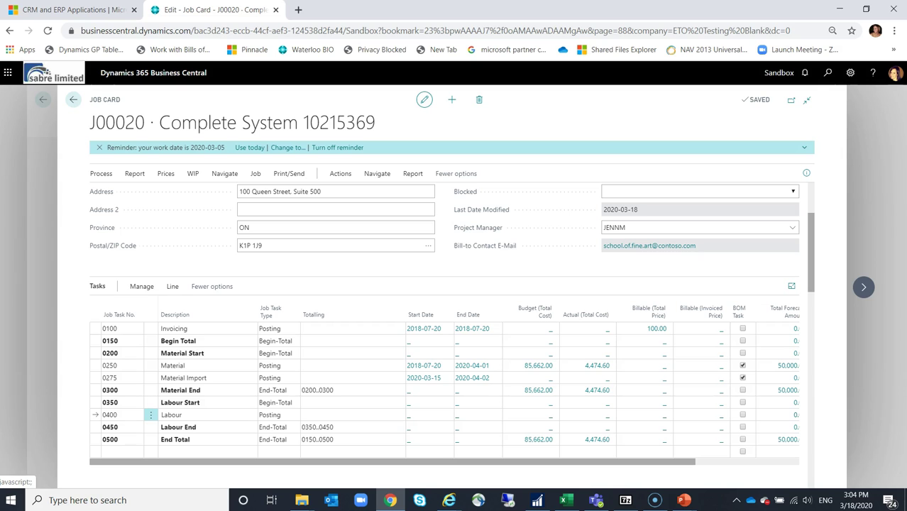
Examine the job task lines, including their dates, budget and actual costs, BOM Task flags, forecast amounts and resource hours.
{"action": "scroll", "coordinate": [445, 383], "scroll_direction": "right", "scroll_amount": 5}
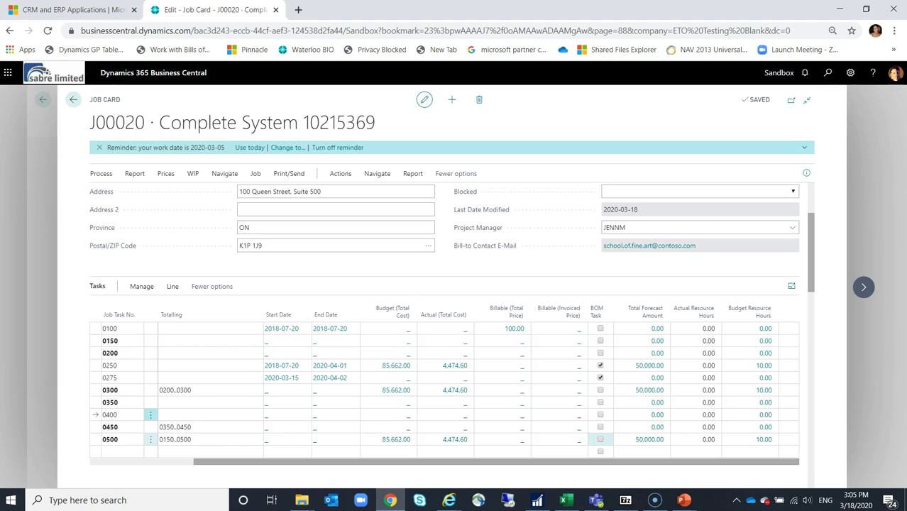
{"action": "left_click", "coordinate": [600, 341]}
{"action": "key", "text": "Down"}
{"action": "key", "text": "Down"}
{"action": "key", "text": "shift+Tab"}
{"action": "key", "text": "shift+Tab"}
{"action": "key", "text": "shift+Tab"}
{"action": "key", "text": "shift+Tab"}
{"action": "key", "text": "shift+Tab"}
{"action": "key", "text": "shift+Tab"}
{"action": "key", "text": "shift+Tab"}
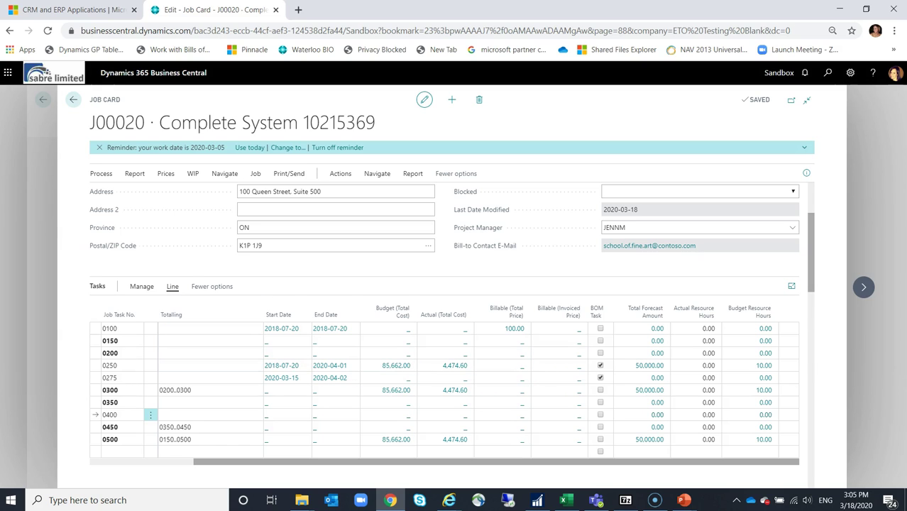
Try to open the BOM planning lines for Labour task 0400.
{"action": "left_click", "coordinate": [141, 286]}
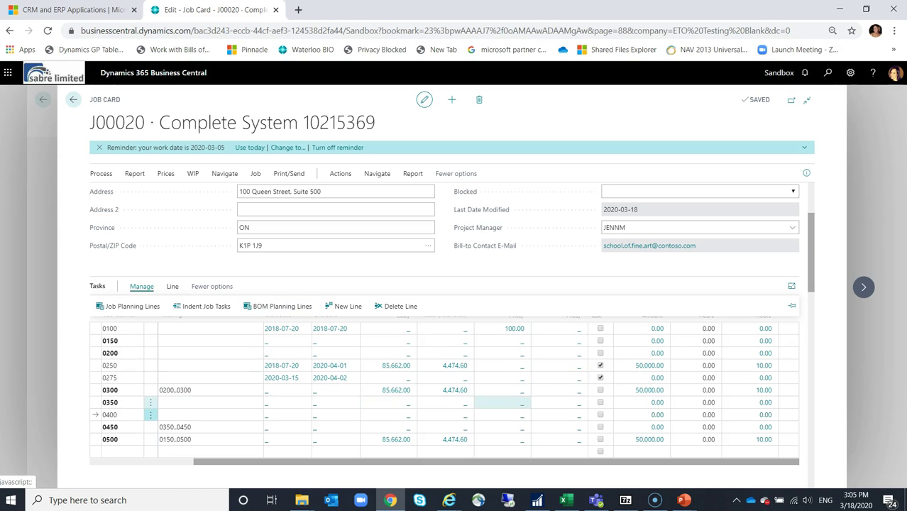
{"action": "left_click", "coordinate": [205, 414]}
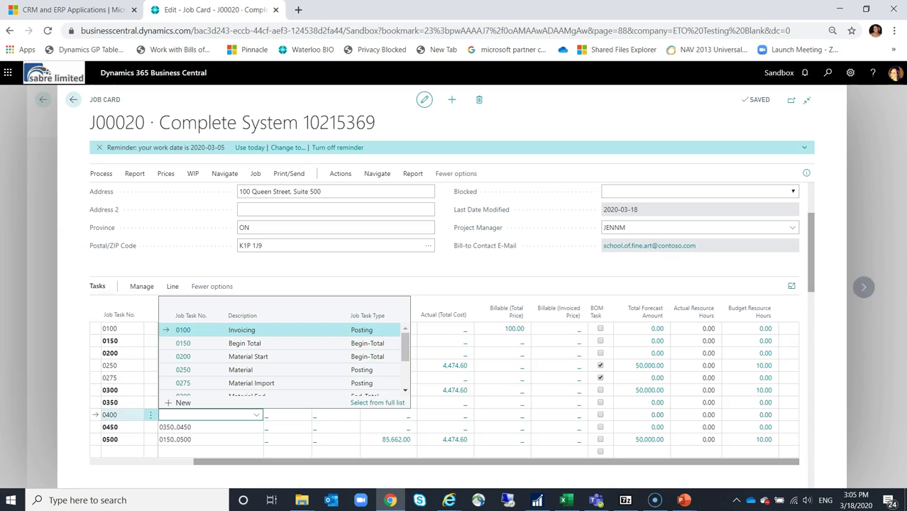
{"action": "key", "text": "Tab"}
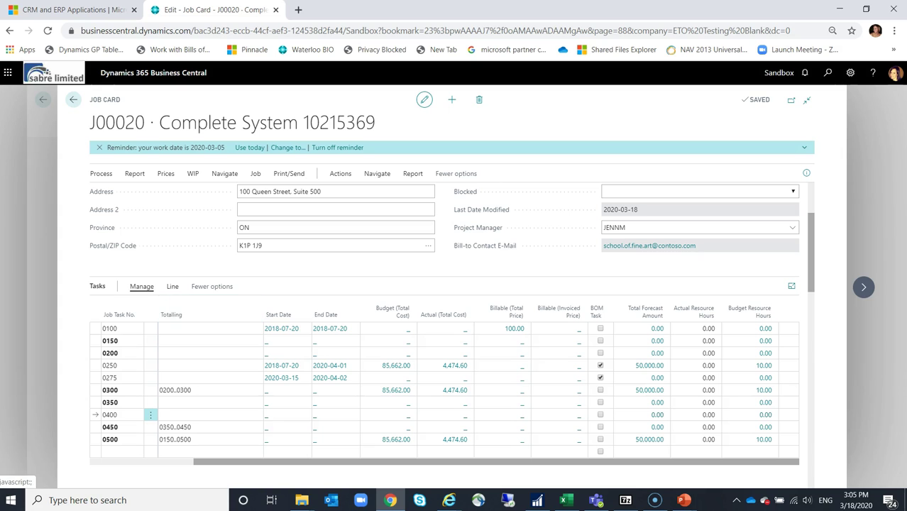
{"action": "left_click", "coordinate": [141, 287]}
{"action": "left_click", "coordinate": [276, 306]}
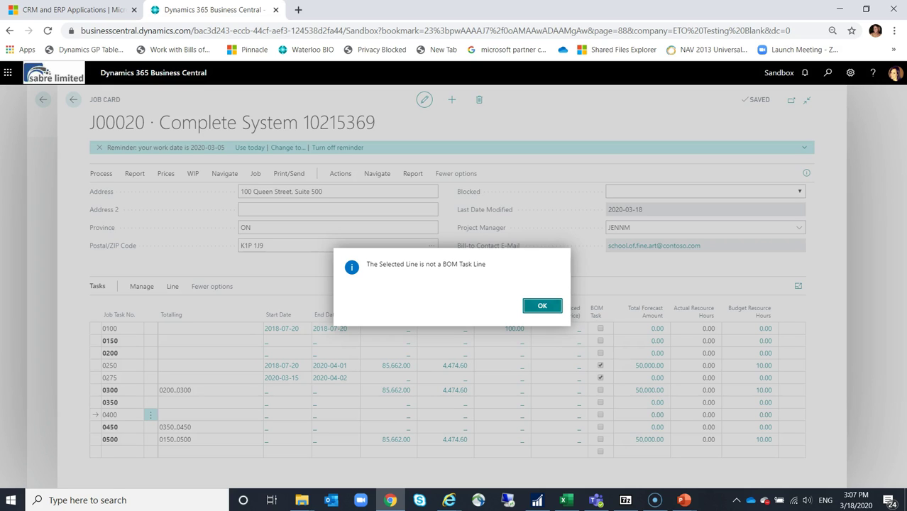
{"action": "key", "text": "Return"}
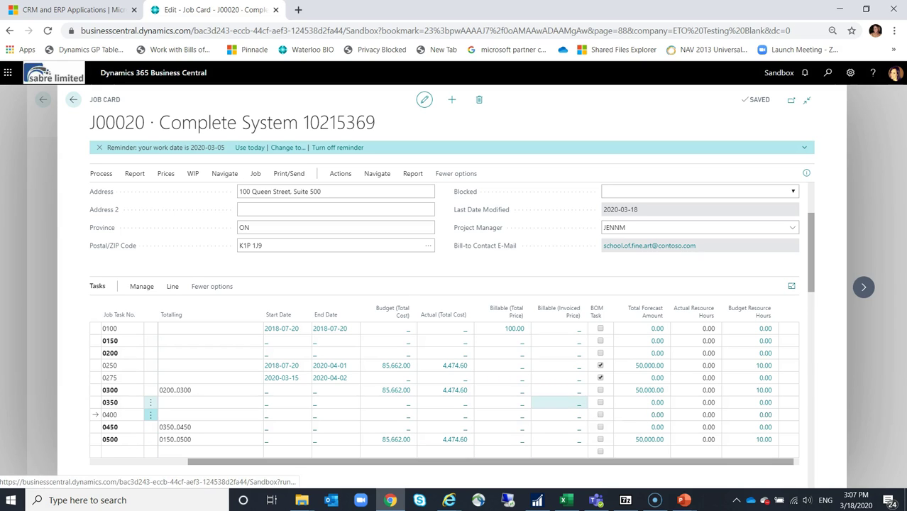
Flag Labour task 0400 as a BOM task and view its BOM planning lines.
{"action": "left_click", "coordinate": [601, 415]}
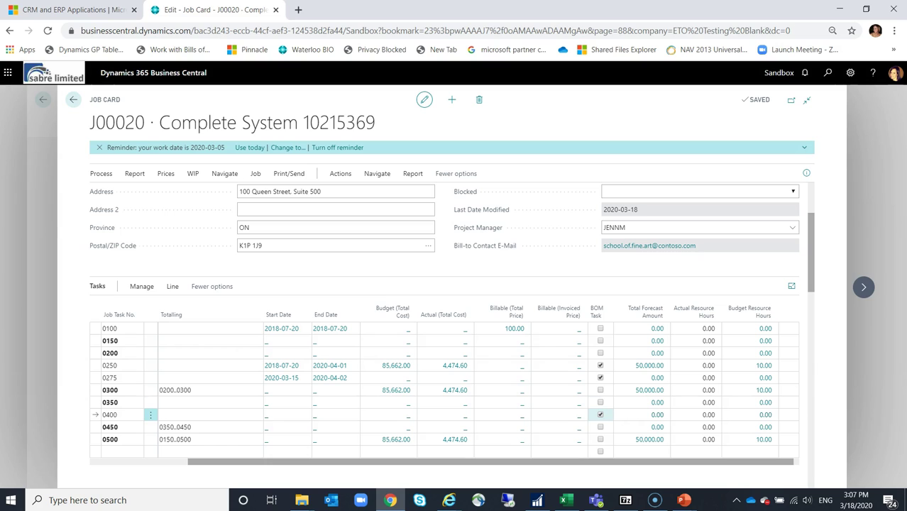
{"action": "left_click", "coordinate": [142, 286]}
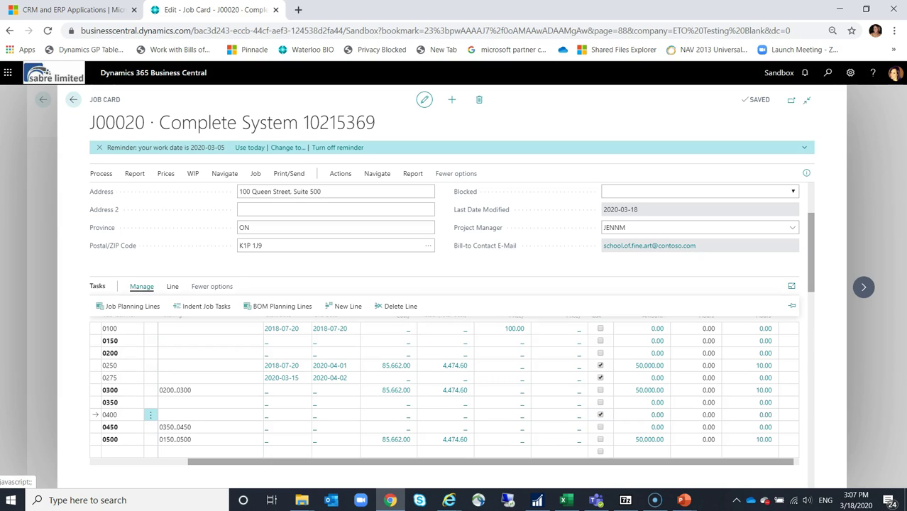
{"action": "left_click", "coordinate": [282, 306]}
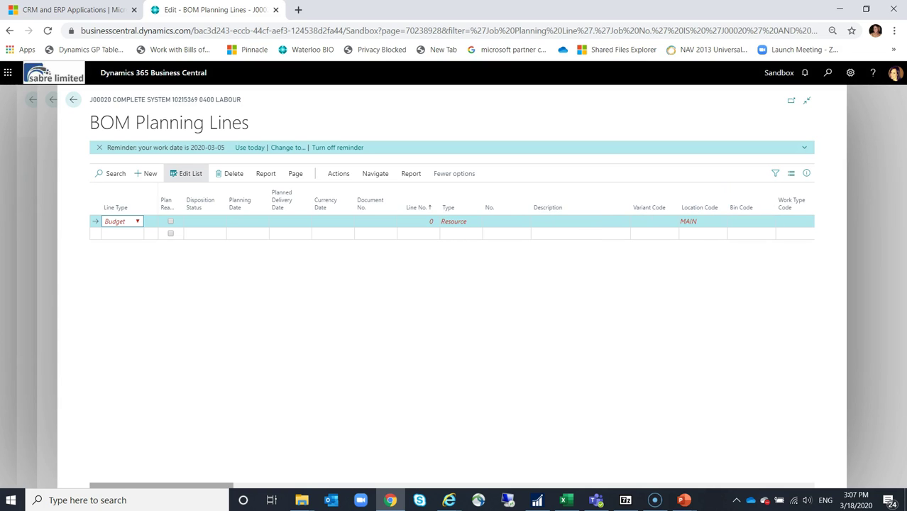
{"action": "key", "text": "Escape"}
{"action": "scroll", "coordinate": [577, 213], "scroll_direction": "right", "scroll_amount": 5}
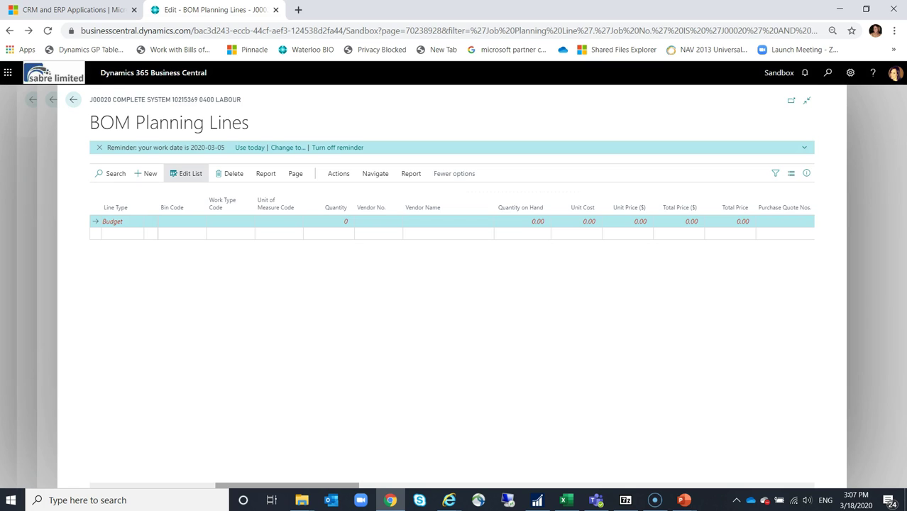
Return to the job card and clear the BOM Task flag on Labour task 0400.
{"action": "key", "text": "Escape"}
{"action": "key", "text": "space"}
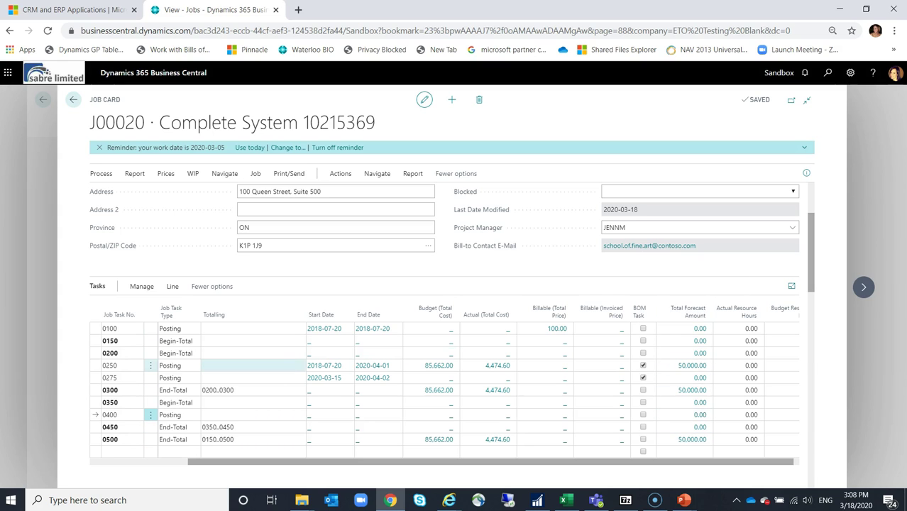
Open the BOM planning lines for Material task 0250 and select the ESTIMATE forecast line.
{"action": "left_click", "coordinate": [248, 365]}
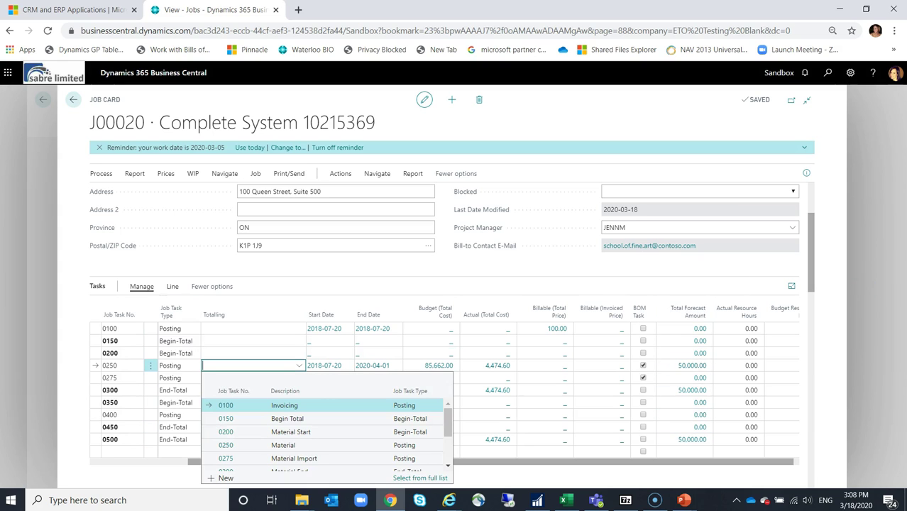
{"action": "left_click", "coordinate": [142, 286]}
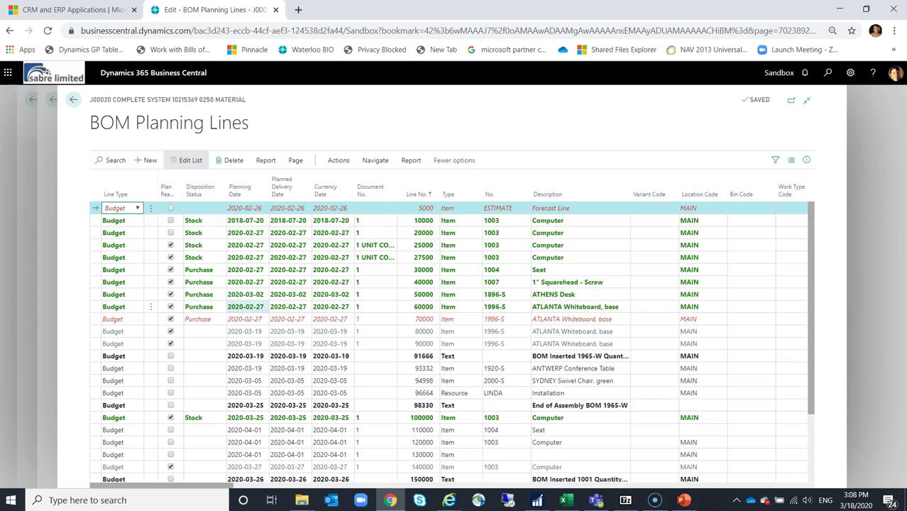
{"action": "left_click", "coordinate": [425, 222]}
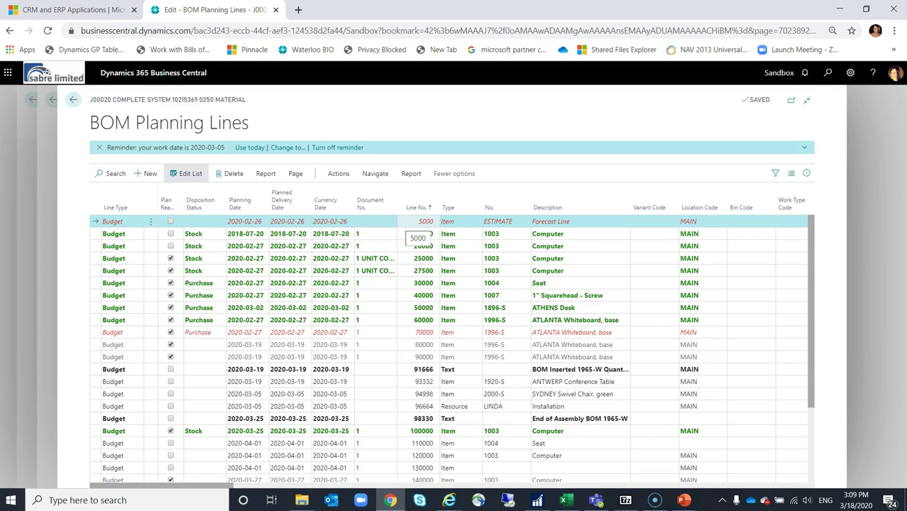
Examine the Material task's planning lines across the type, item number, description, location, quantity, vendor and unit cost columns.
{"action": "key", "text": "shift+Tab"}
{"action": "key", "text": "shift+Tab"}
{"action": "key", "text": "shift+Tab"}
{"action": "key", "text": "Tab"}
{"action": "key", "text": "Tab"}
{"action": "key", "text": "shift+Tab"}
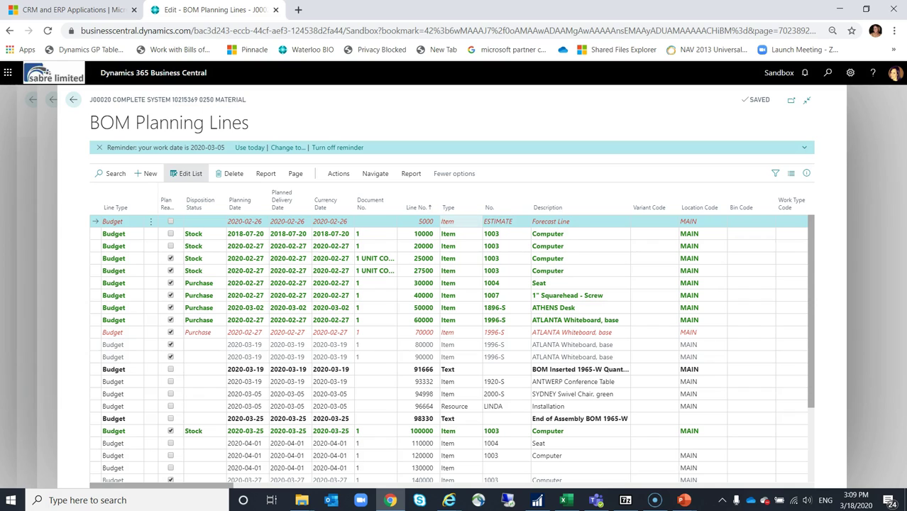
{"action": "key", "text": "Tab"}
{"action": "key", "text": "shift+Tab"}
{"action": "key", "text": "Tab"}
{"action": "scroll", "coordinate": [452, 339], "scroll_direction": "right", "scroll_amount": 3}
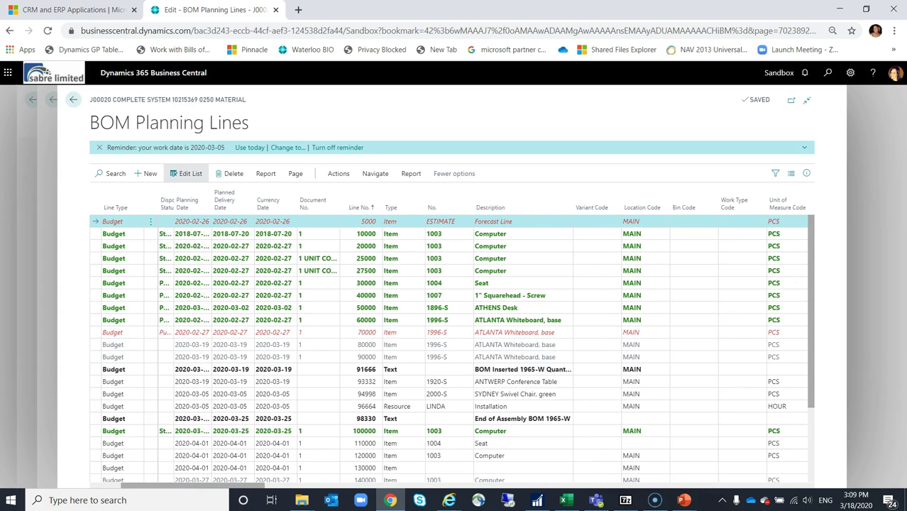
{"action": "scroll", "coordinate": [451, 340], "scroll_direction": "right", "scroll_amount": 2}
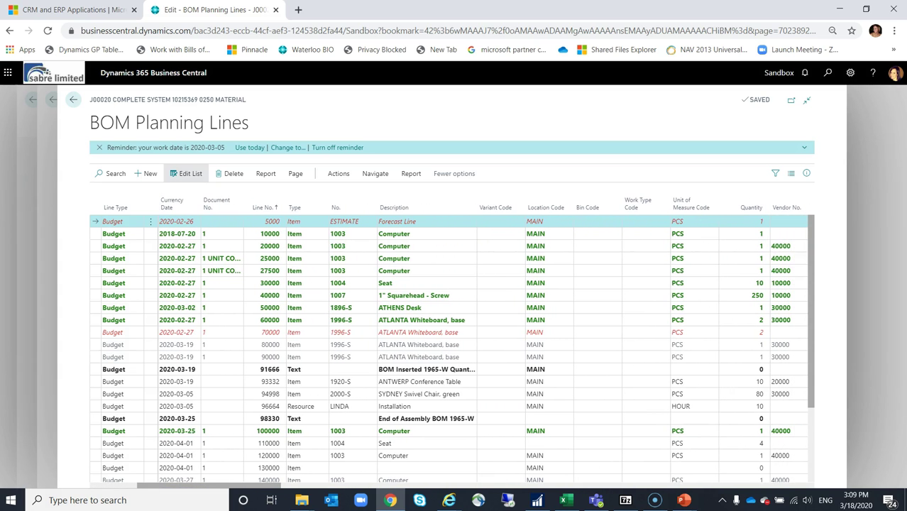
{"action": "scroll", "coordinate": [452, 340], "scroll_direction": "right", "scroll_amount": 3}
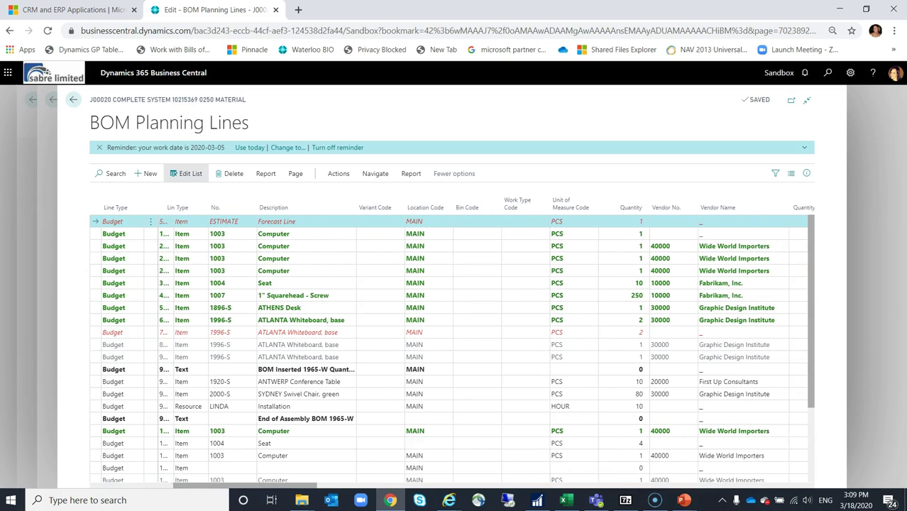
{"action": "scroll", "coordinate": [452, 340], "scroll_direction": "right", "scroll_amount": 1}
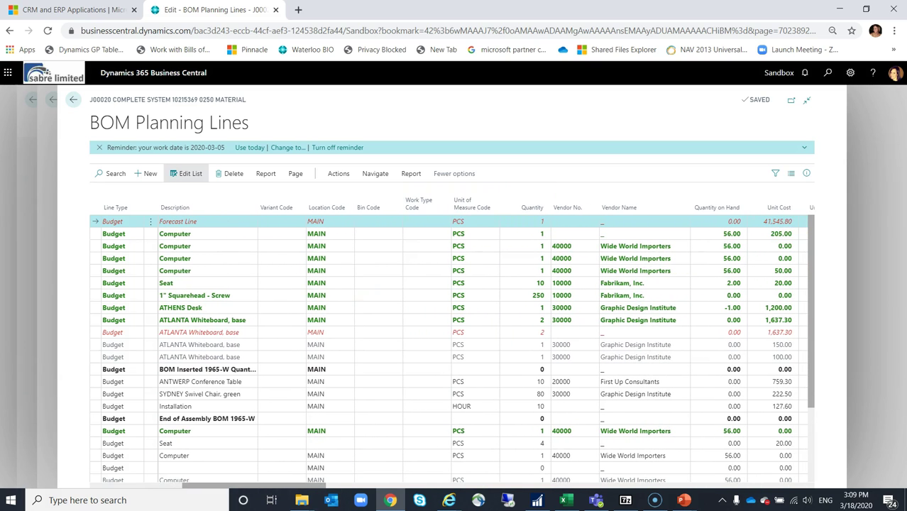
Examine the Material task's price, purchase order, receipt, shipping and forecast columns, and return to the job card.
{"action": "scroll", "coordinate": [452, 339], "scroll_direction": "right", "scroll_amount": 1}
{"action": "scroll", "coordinate": [452, 339], "scroll_direction": "right", "scroll_amount": 10}
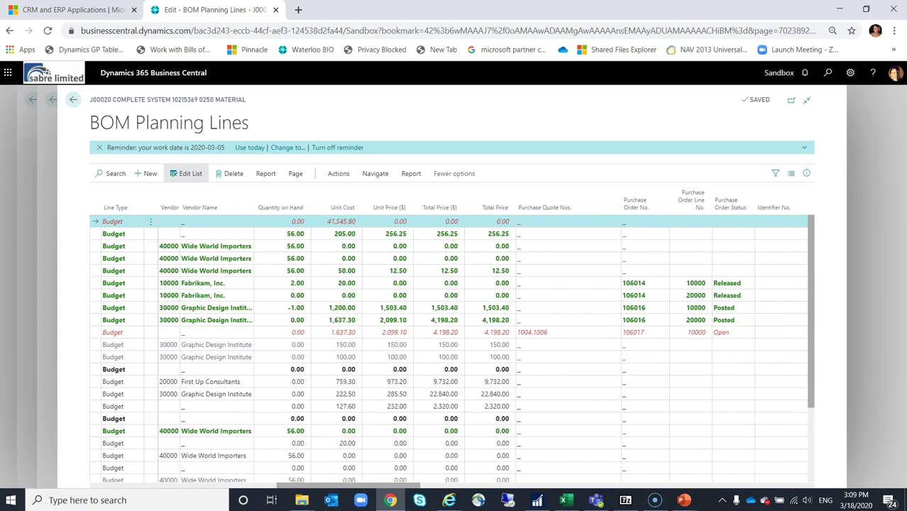
{"action": "scroll", "coordinate": [452, 348], "scroll_direction": "right", "scroll_amount": 10}
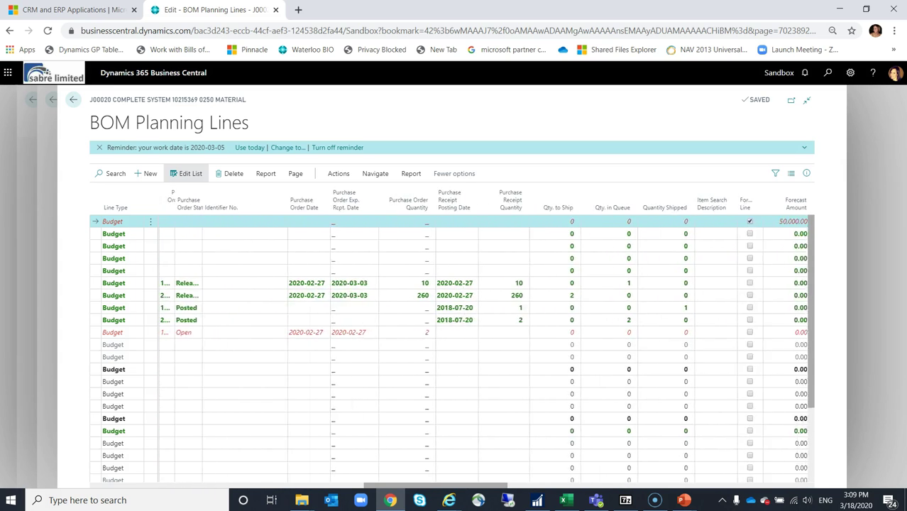
{"action": "scroll", "coordinate": [452, 348], "scroll_direction": "right", "scroll_amount": 3}
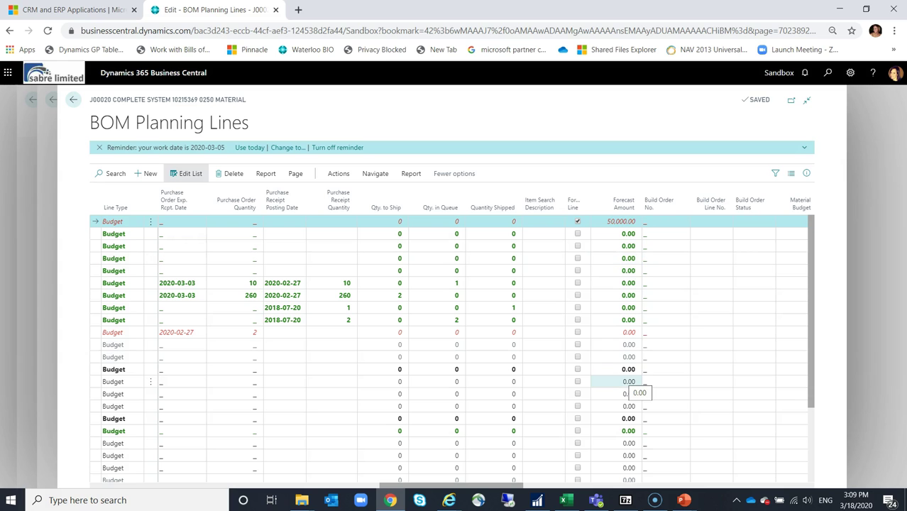
{"action": "key", "text": "Escape"}
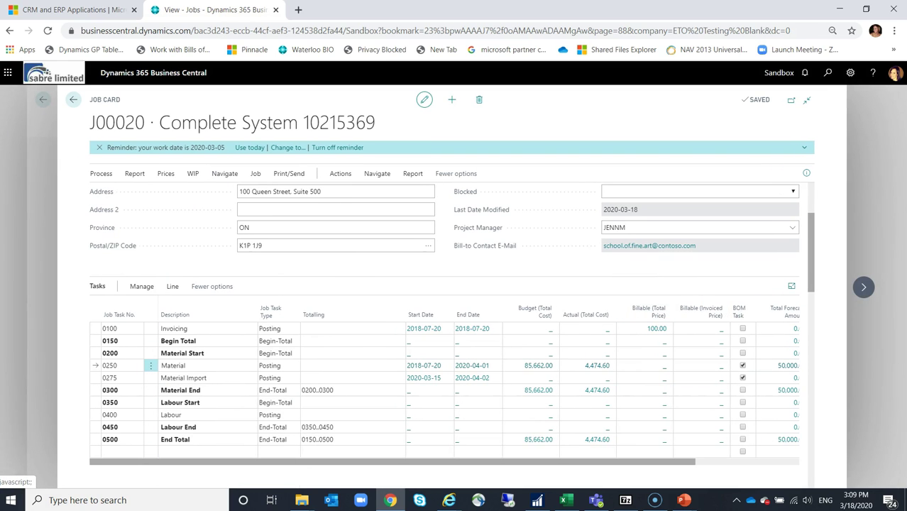
Open the job planning lines behind task 0250's Budget Resource Hours, review their quantity, cost and price, and return to the job card.
{"action": "scroll", "coordinate": [643, 353], "scroll_direction": "right", "scroll_amount": 3}
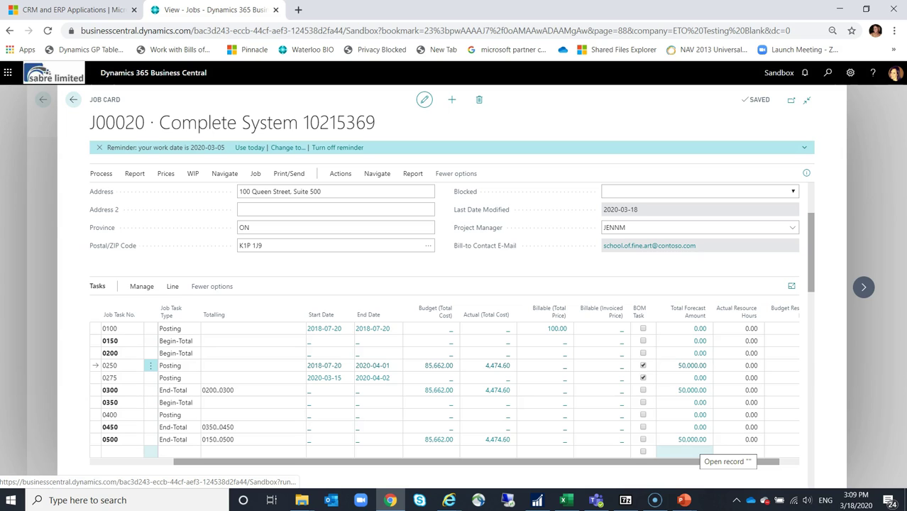
{"action": "scroll", "coordinate": [683, 452], "scroll_direction": "right", "scroll_amount": 1}
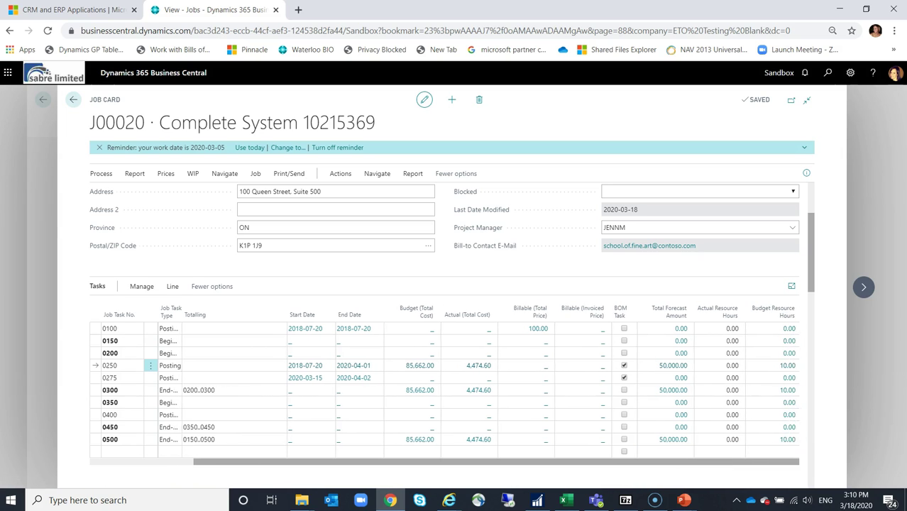
{"action": "scroll", "coordinate": [693, 334], "scroll_direction": "right", "scroll_amount": 1}
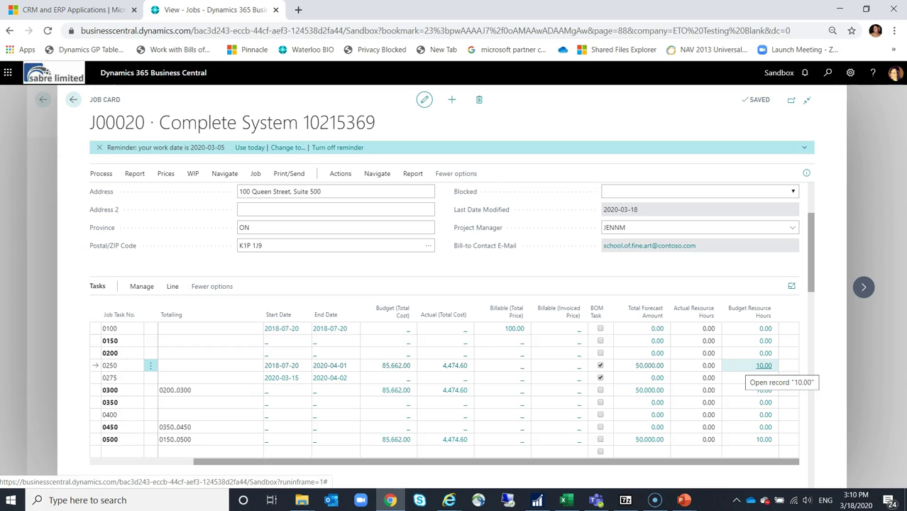
{"action": "left_click", "coordinate": [764, 366]}
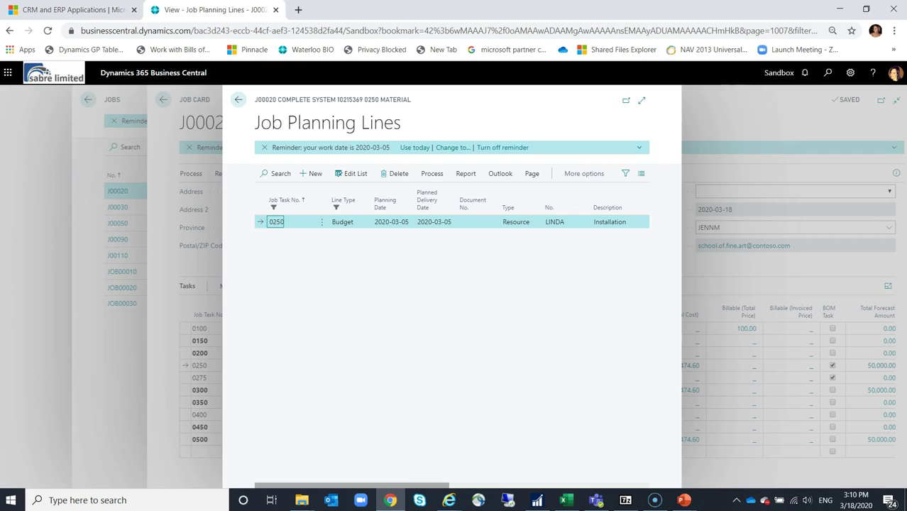
{"action": "scroll", "coordinate": [451, 213], "scroll_direction": "right", "scroll_amount": 5}
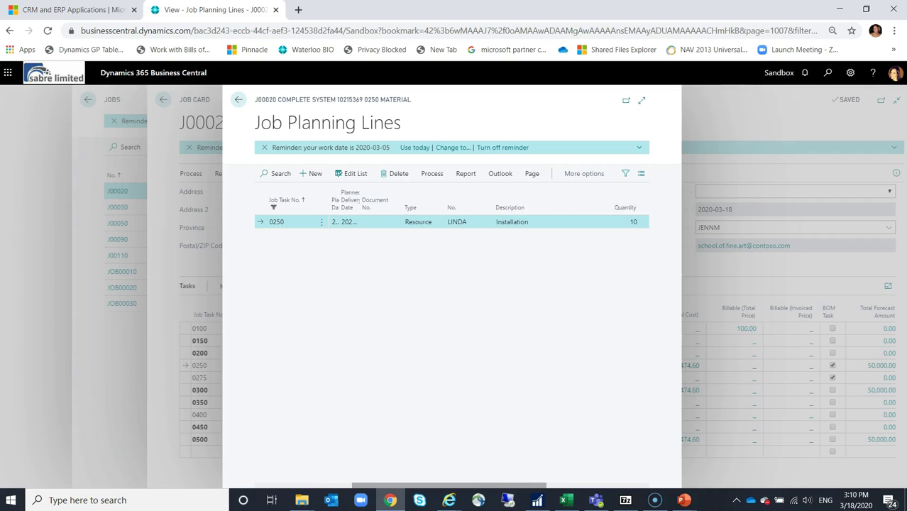
{"action": "scroll", "coordinate": [452, 213], "scroll_direction": "right", "scroll_amount": 3}
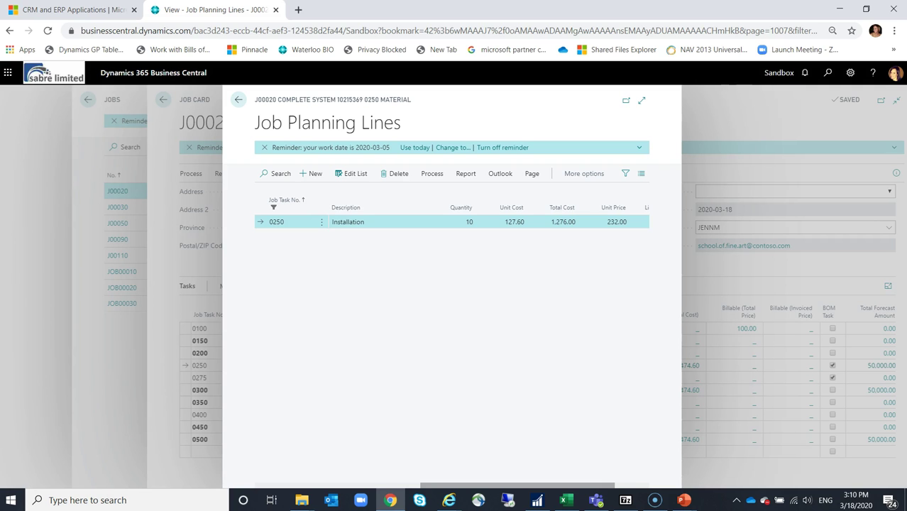
{"action": "key", "text": "Escape"}
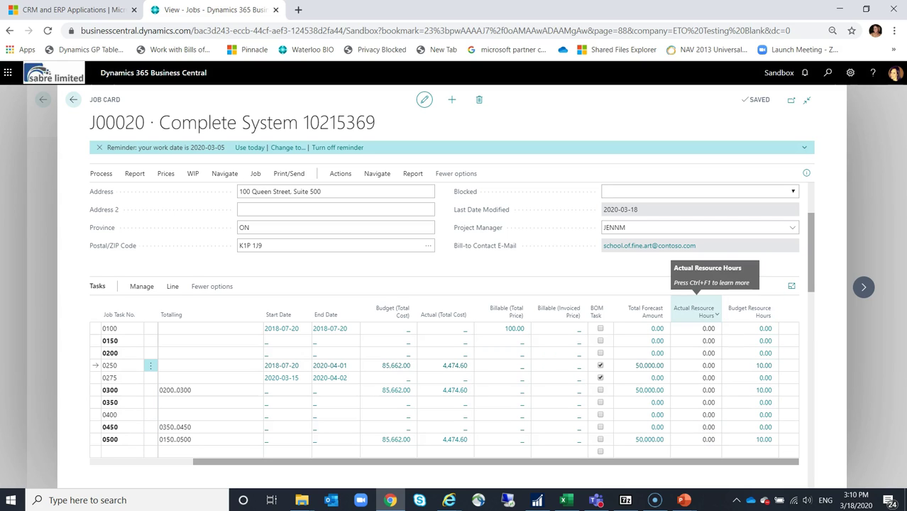
Reopen the BOM planning lines for Material task 0250 and review the whole list with its plan ready and disposition status columns.
{"action": "left_click", "coordinate": [765, 328]}
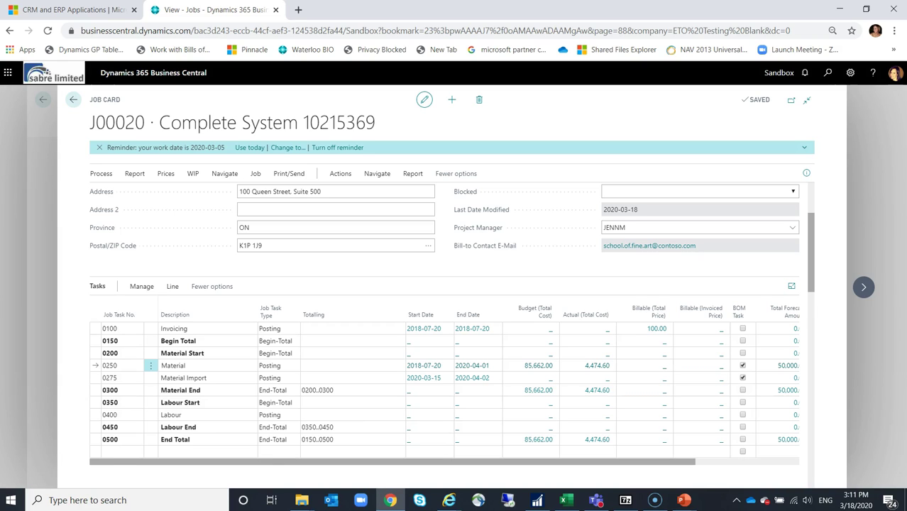
{"action": "left_click", "coordinate": [173, 366]}
{"action": "left_click", "coordinate": [141, 286]}
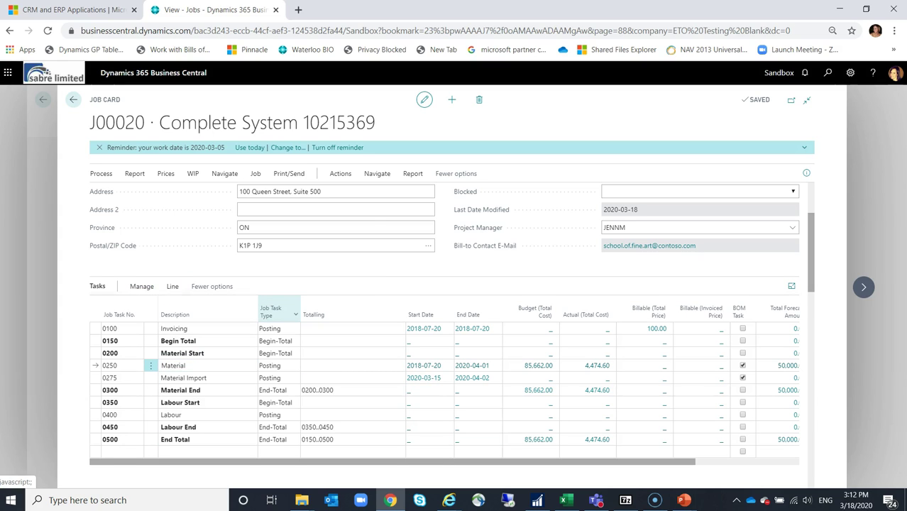
{"action": "mouse_move", "coordinate": [273, 311]}
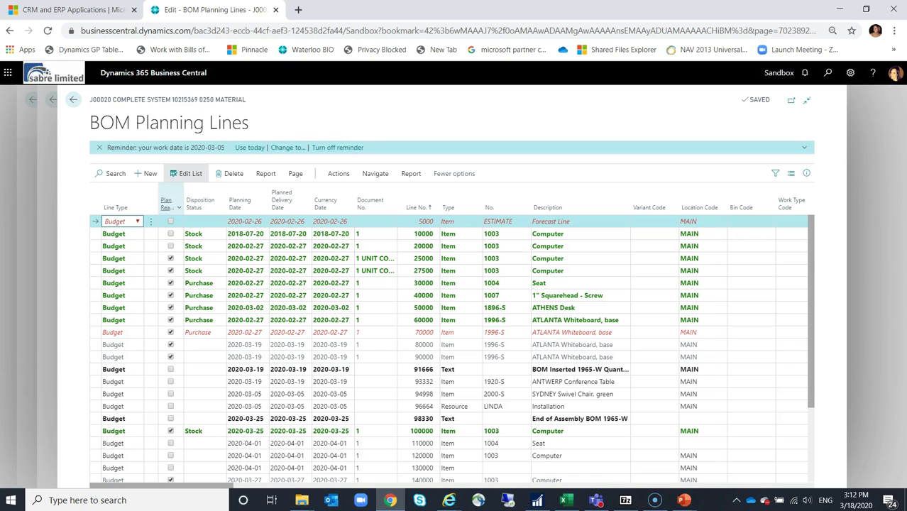
{"action": "mouse_move", "coordinate": [166, 204]}
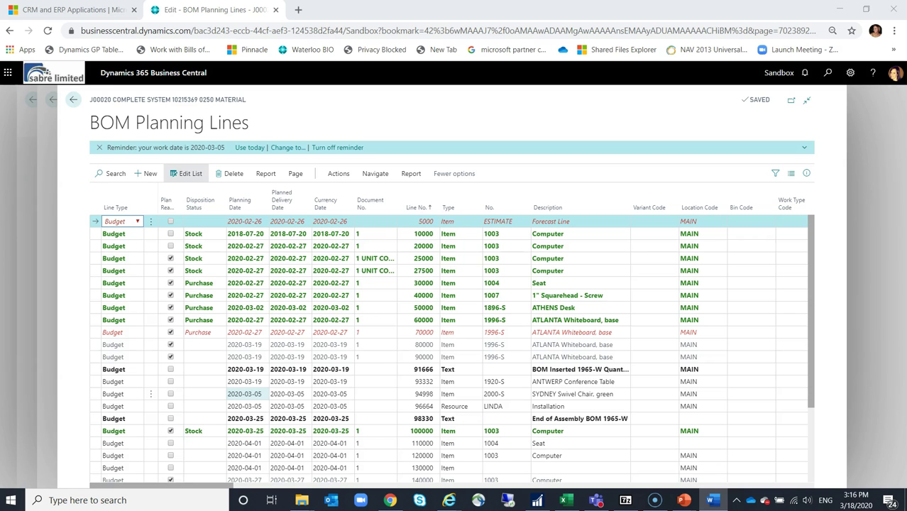
{"action": "scroll", "coordinate": [244, 377], "scroll_direction": "down", "scroll_amount": 3}
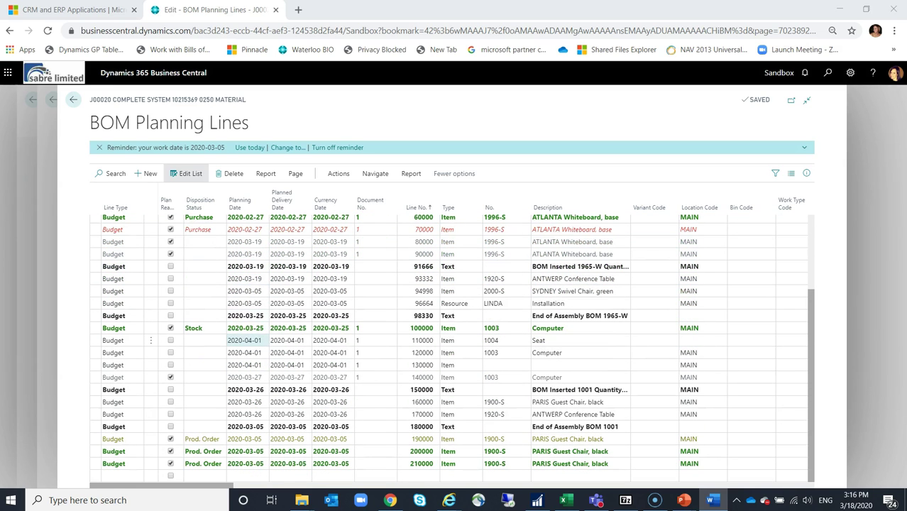
{"action": "scroll", "coordinate": [244, 354], "scroll_direction": "up", "scroll_amount": 3}
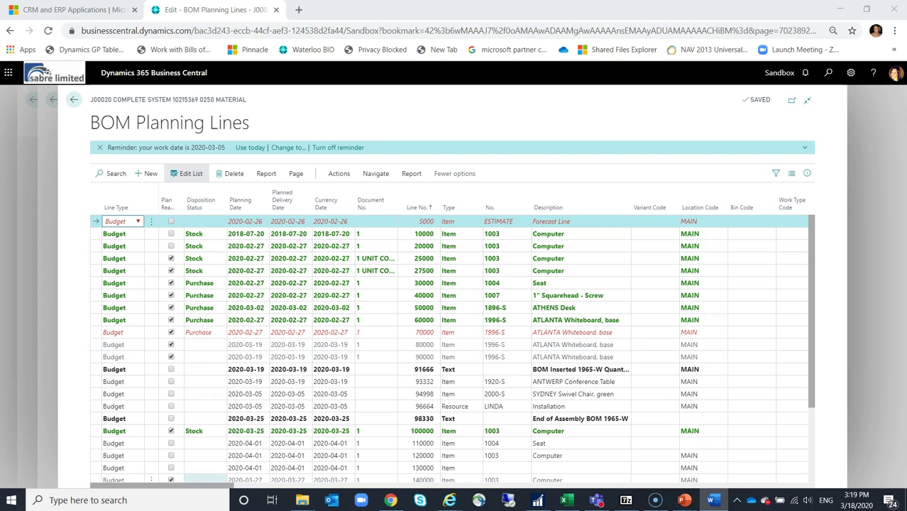
Examine the planning lines' vendor, quantity on hand, cost, price, purchase quote, purchase order and receipt columns.
{"action": "scroll", "coordinate": [452, 348], "scroll_direction": "right", "scroll_amount": 1}
{"action": "scroll", "coordinate": [452, 348], "scroll_direction": "right", "scroll_amount": 10}
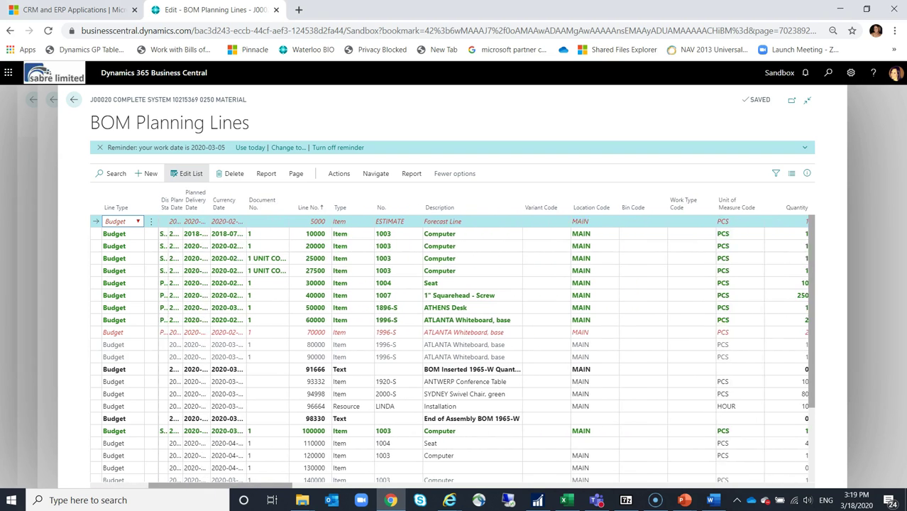
{"action": "scroll", "coordinate": [452, 348], "scroll_direction": "right", "scroll_amount": 5}
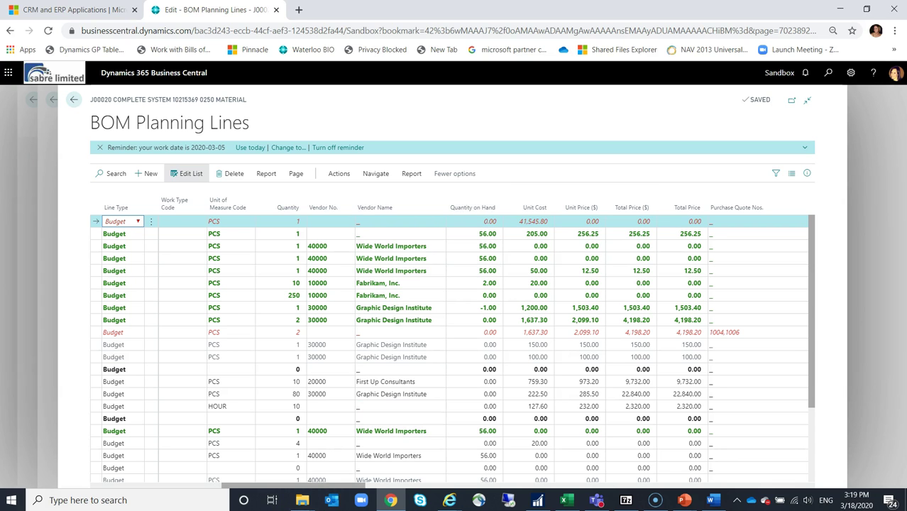
{"action": "scroll", "coordinate": [455, 341], "scroll_direction": "right", "scroll_amount": 5}
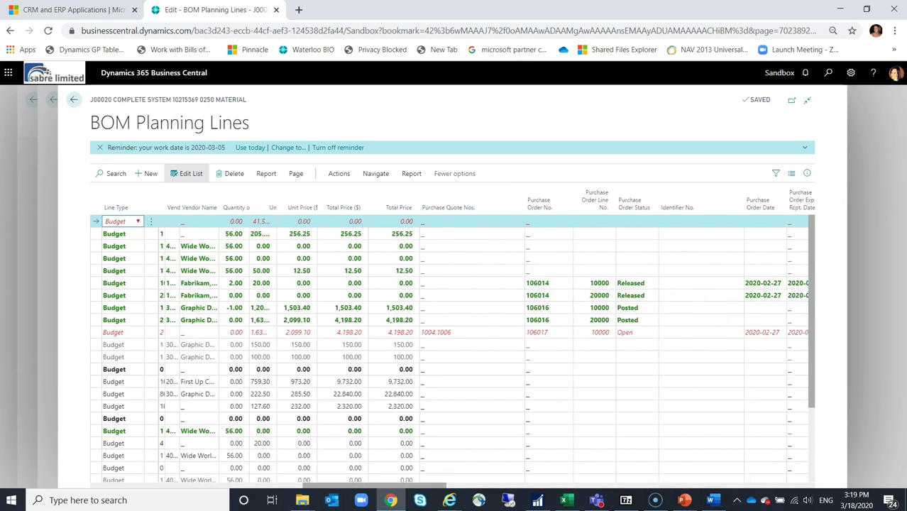
{"action": "scroll", "coordinate": [455, 341], "scroll_direction": "right", "scroll_amount": 2}
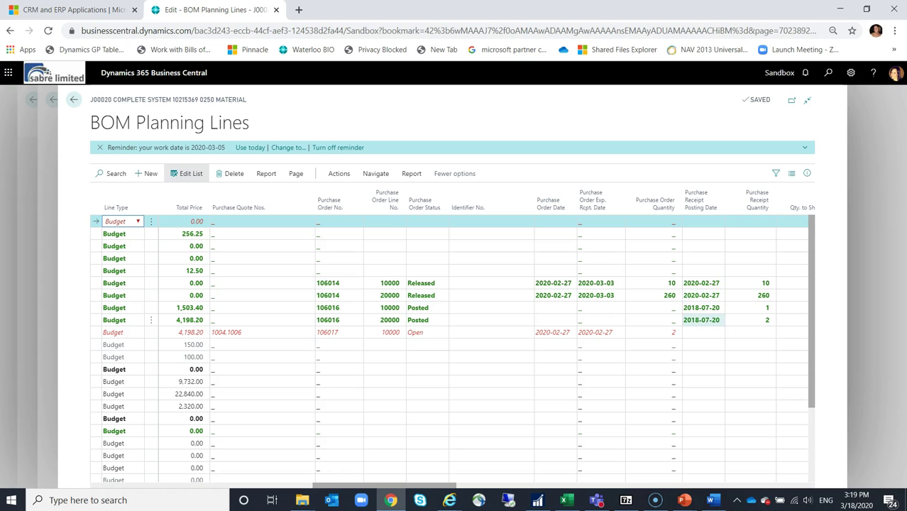
Examine the planning lines' quantity to ship, in queue and shipped, forecast amount and build order columns.
{"action": "scroll", "coordinate": [490, 340], "scroll_direction": "right", "scroll_amount": 5}
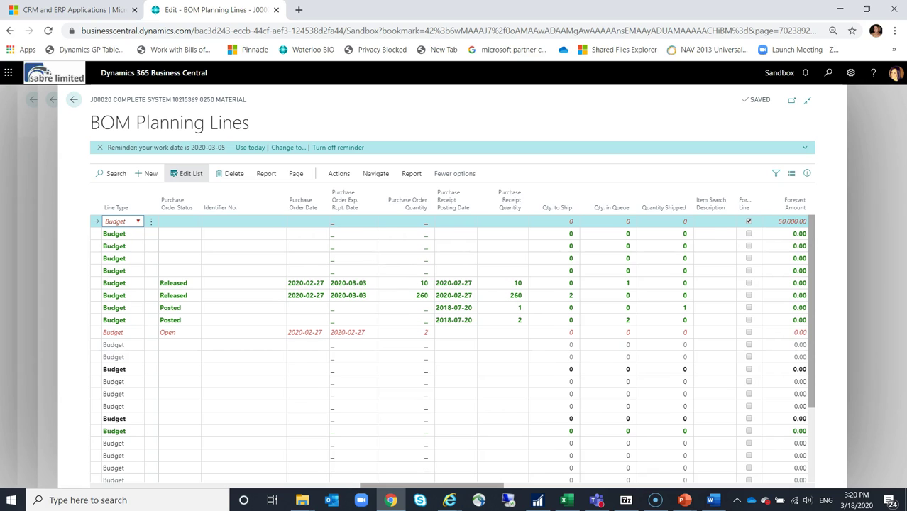
{"action": "scroll", "coordinate": [455, 341], "scroll_direction": "right", "scroll_amount": 4}
{"action": "scroll", "coordinate": [523, 476], "scroll_direction": "right", "scroll_amount": 1}
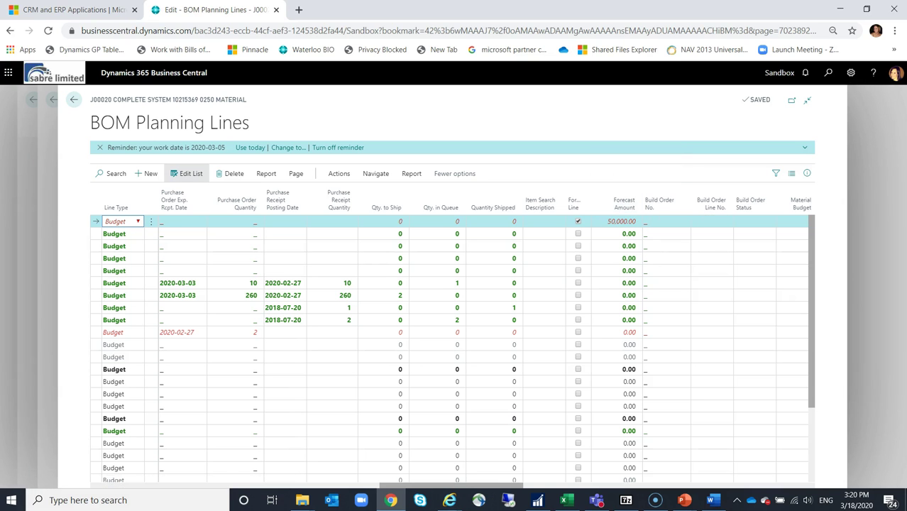
{"action": "scroll", "coordinate": [454, 341], "scroll_direction": "right", "scroll_amount": 4}
{"action": "scroll", "coordinate": [468, 202], "scroll_direction": "right", "scroll_amount": 2}
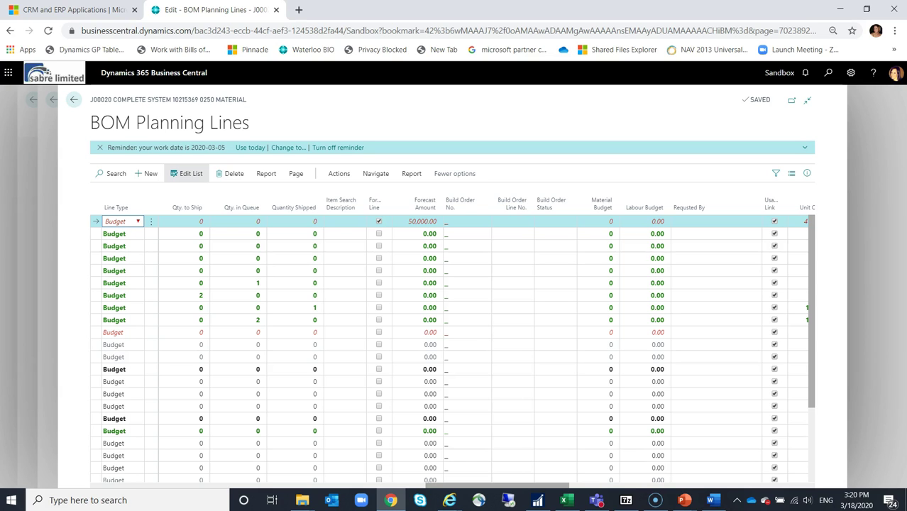
Inspect the Material Budget and Labour Budget fields on planning line 10000, the first Computer line.
{"action": "scroll", "coordinate": [497, 340], "scroll_direction": "right", "scroll_amount": 5}
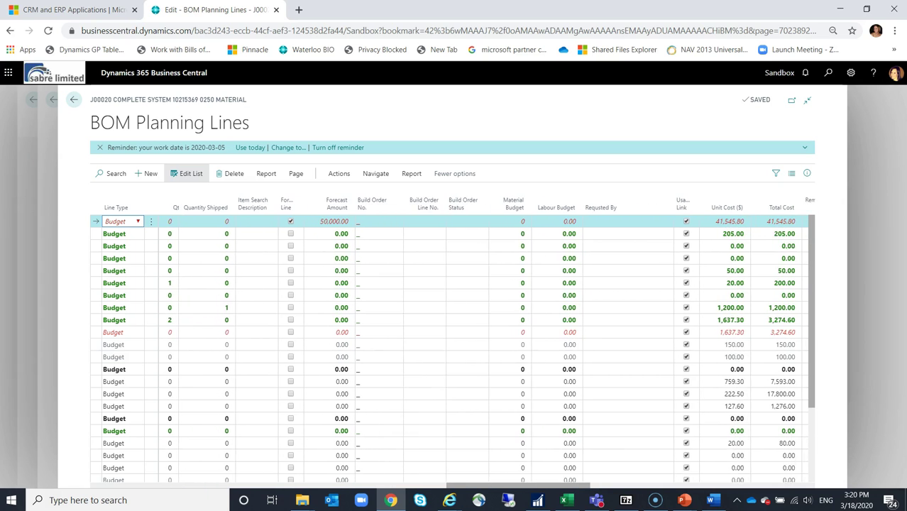
{"action": "scroll", "coordinate": [497, 341], "scroll_direction": "right", "scroll_amount": 2}
{"action": "left_click", "coordinate": [433, 234]}
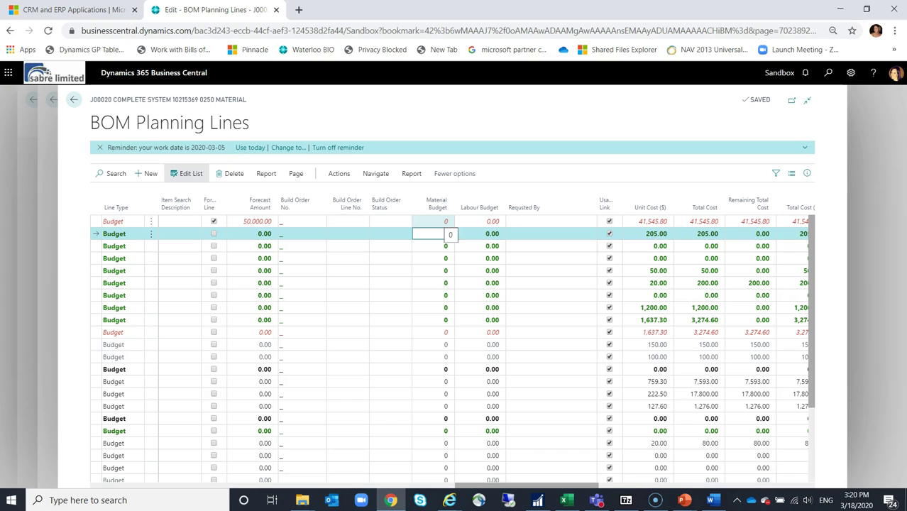
{"action": "left_click", "coordinate": [490, 234]}
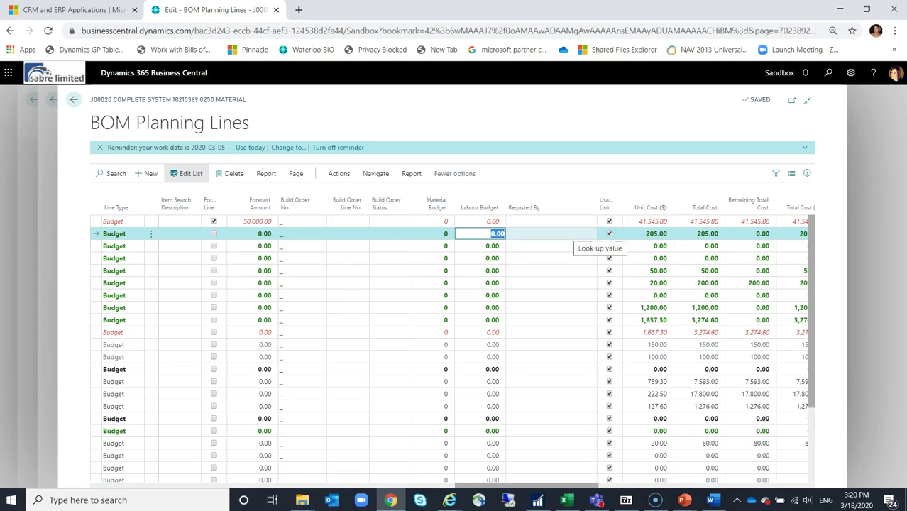
Examine the planning lines' markup, unit price, posted cost, reserve, remaining quantity, direct unit cost and drawing number columns.
{"action": "left_click_drag", "start_coordinate": [602, 486], "coordinate": [694, 486]}
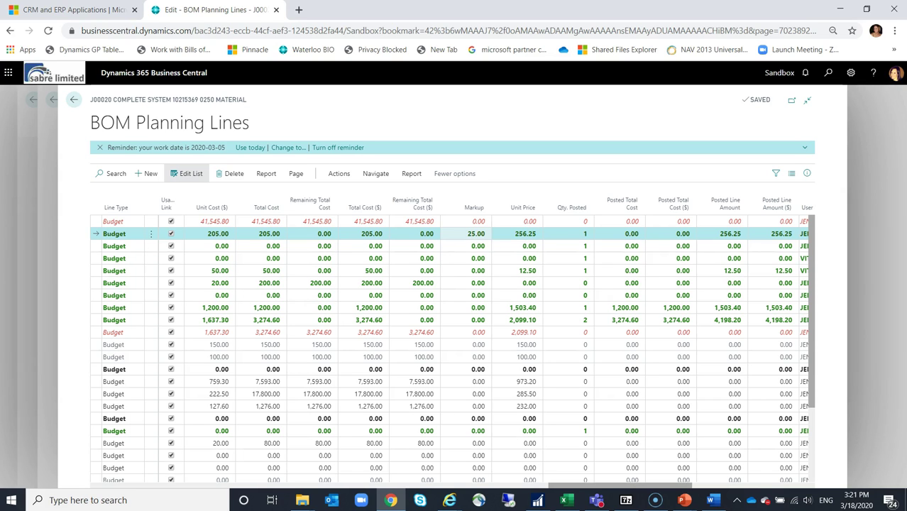
{"action": "left_click", "coordinate": [525, 234]}
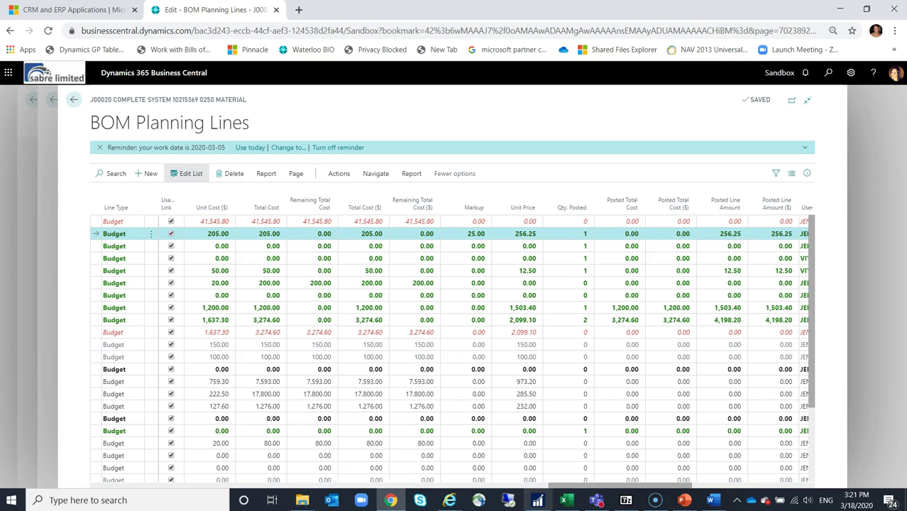
{"action": "scroll", "coordinate": [486, 341], "scroll_direction": "right", "scroll_amount": 1}
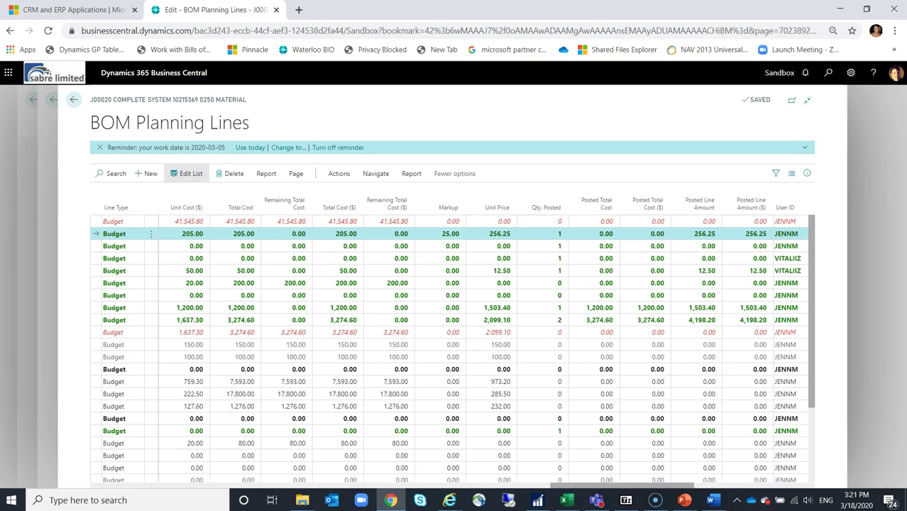
{"action": "scroll", "coordinate": [452, 341], "scroll_direction": "right", "scroll_amount": 5}
{"action": "scroll", "coordinate": [452, 341], "scroll_direction": "right", "scroll_amount": 5}
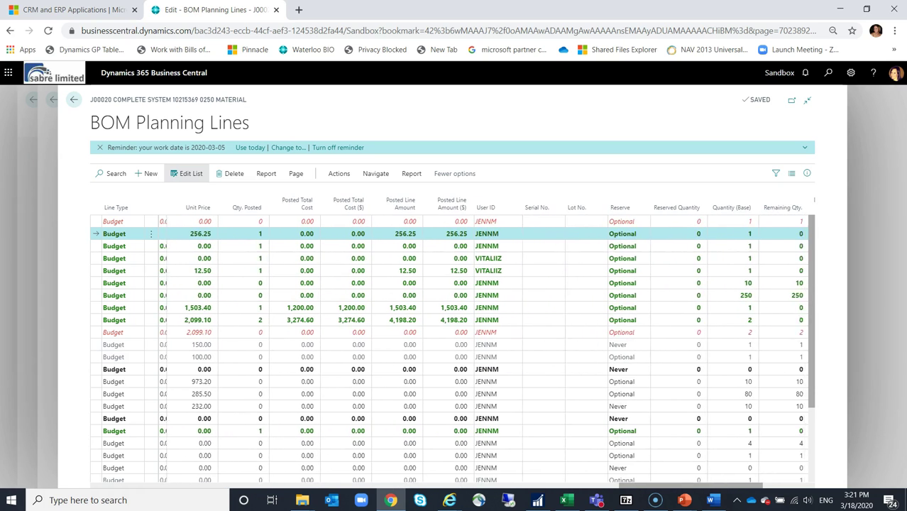
{"action": "scroll", "coordinate": [453, 340], "scroll_direction": "right", "scroll_amount": 4}
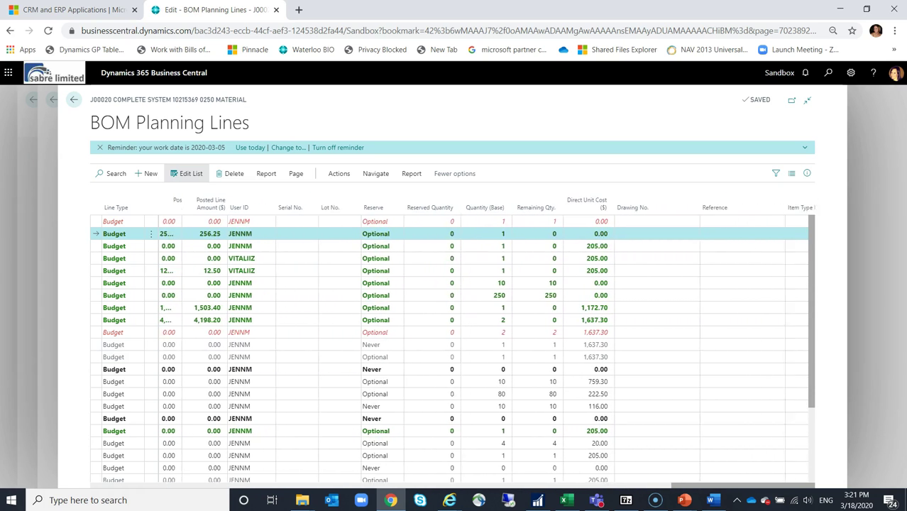